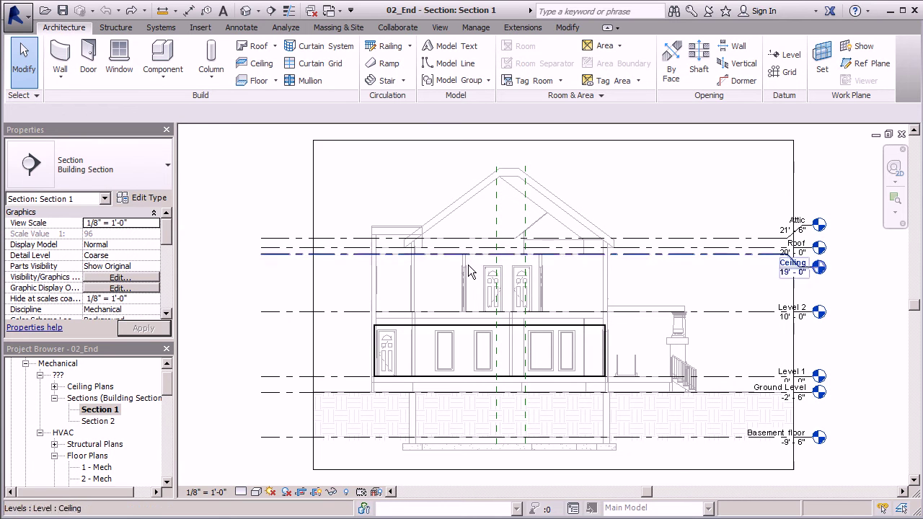
# Look over the building section, and open the HVAC floor plan view 1 - Mech
pyautogui.scroll(2, 515, 432)
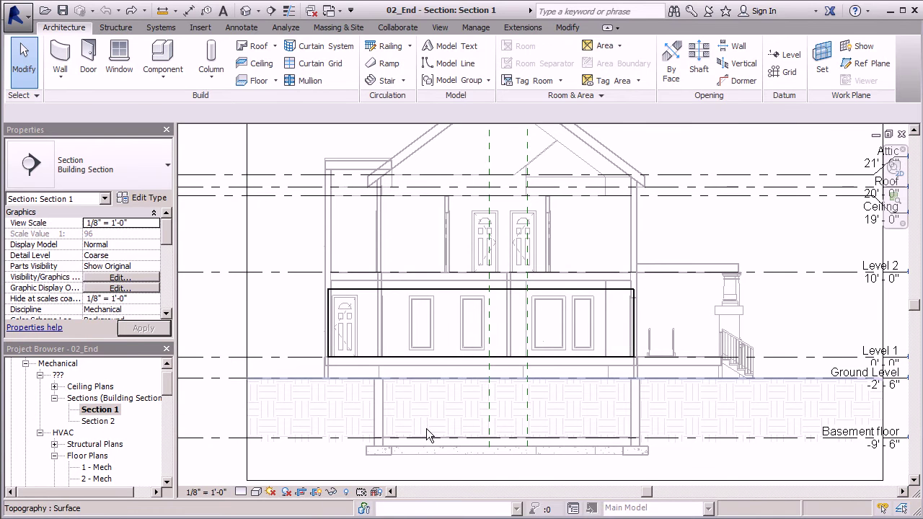
pyautogui.scroll(-2, 500, 420)
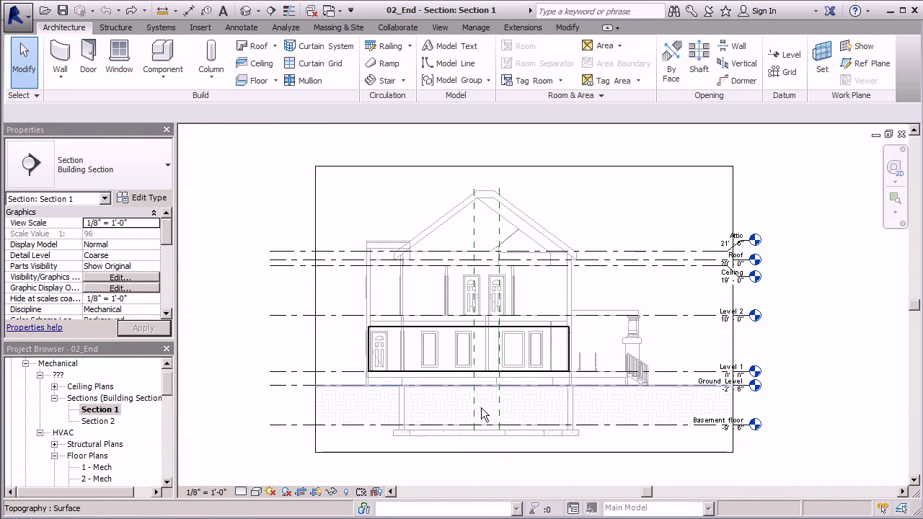
pyautogui.scroll(2, 482, 409)
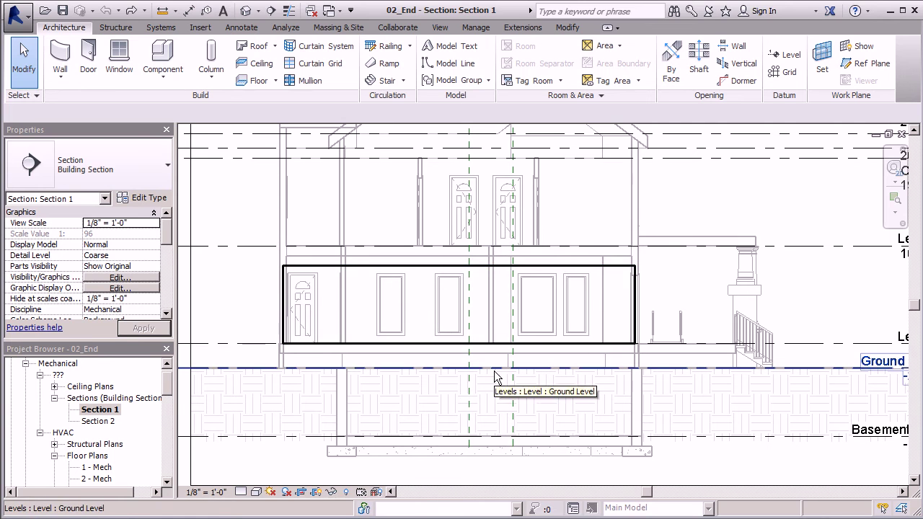
pyautogui.moveTo(167, 388); pyautogui.dragTo(167, 400)
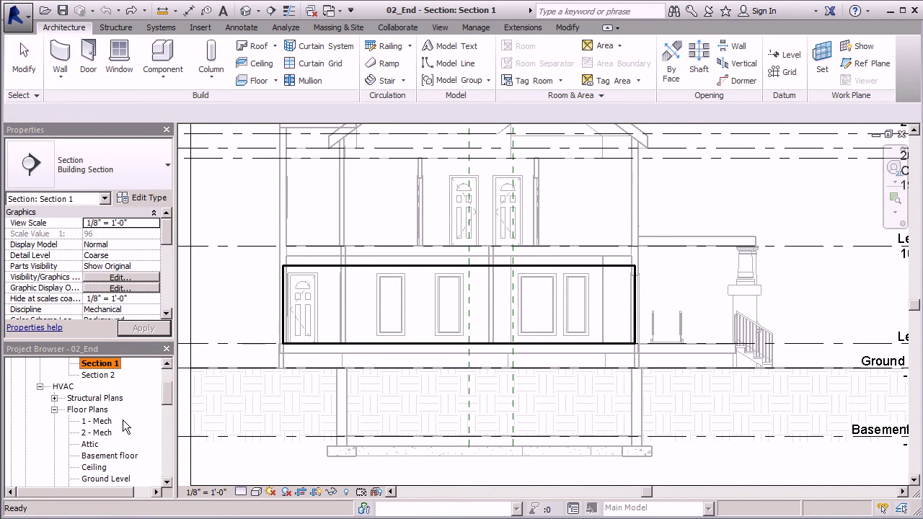
pyautogui.doubleClick(102, 423)
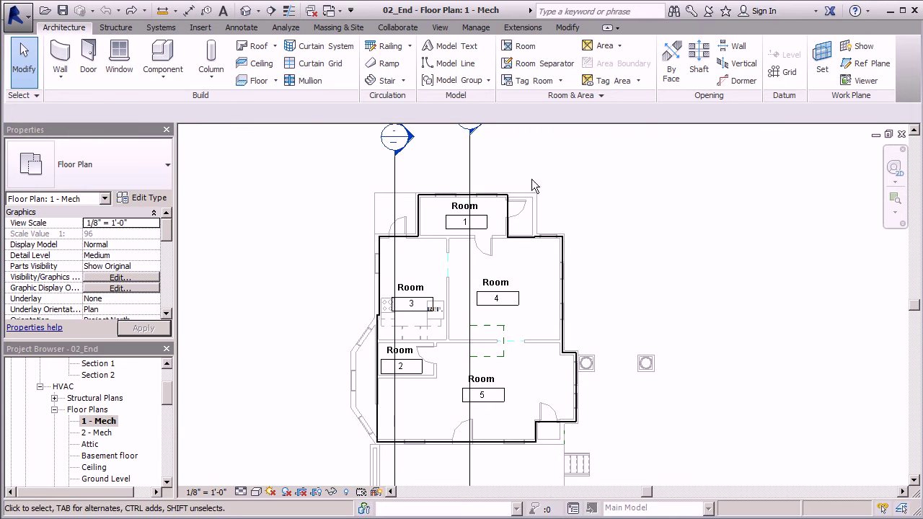
# Start placing an air terminal and open the type properties of the Supply Diffuser family
pyautogui.click(177, 31)
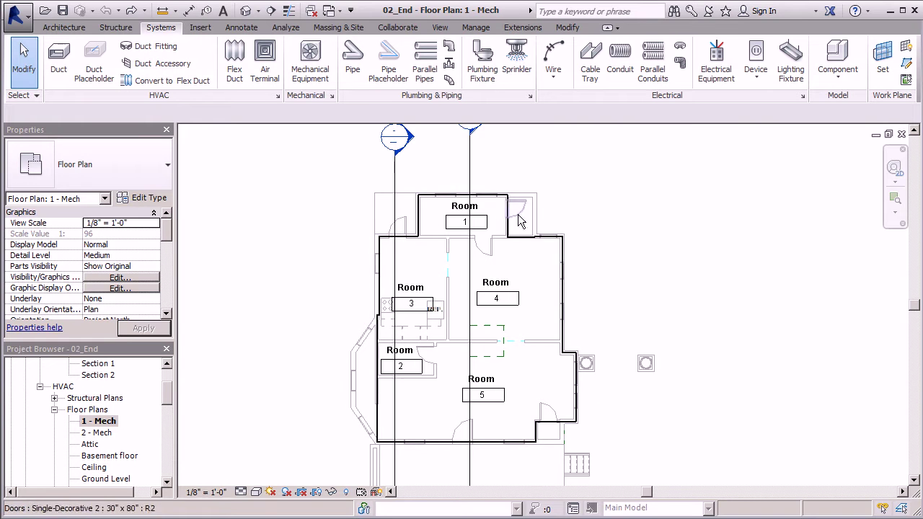
pyautogui.click(262, 58)
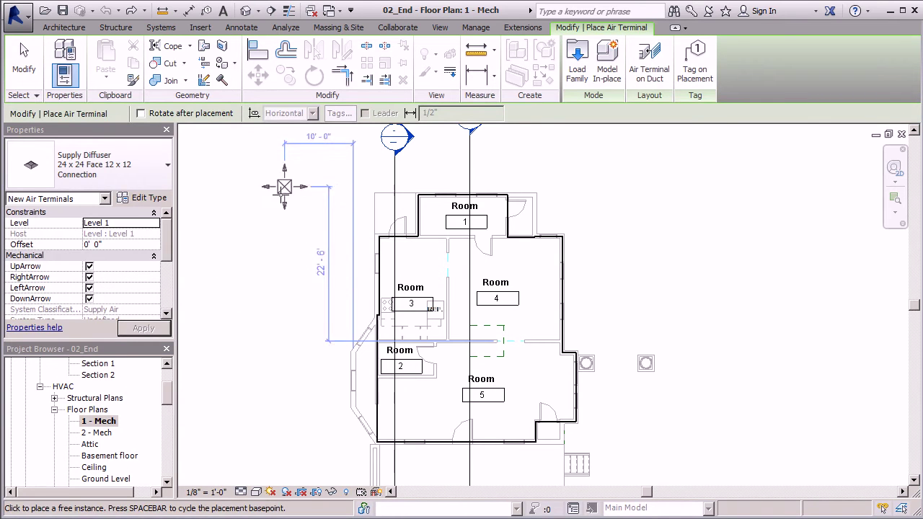
pyautogui.click(168, 169)
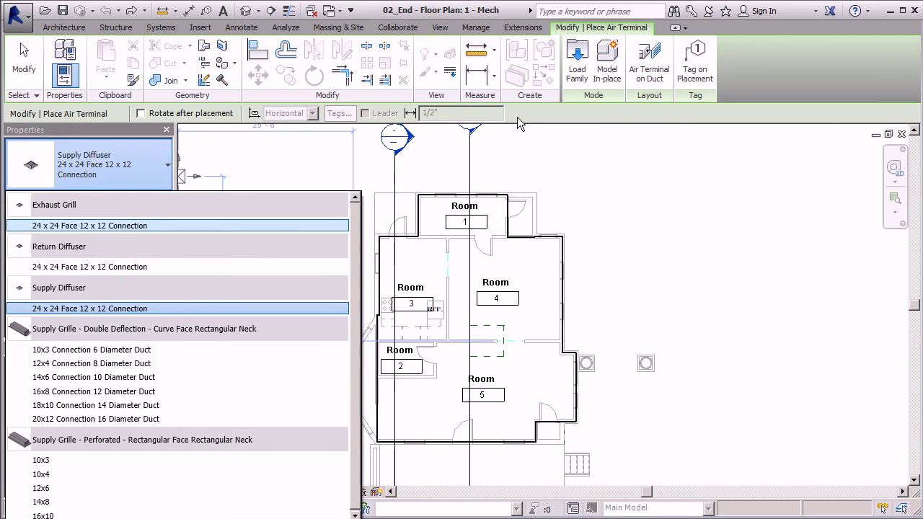
pyautogui.click(167, 169)
pyautogui.click(137, 199)
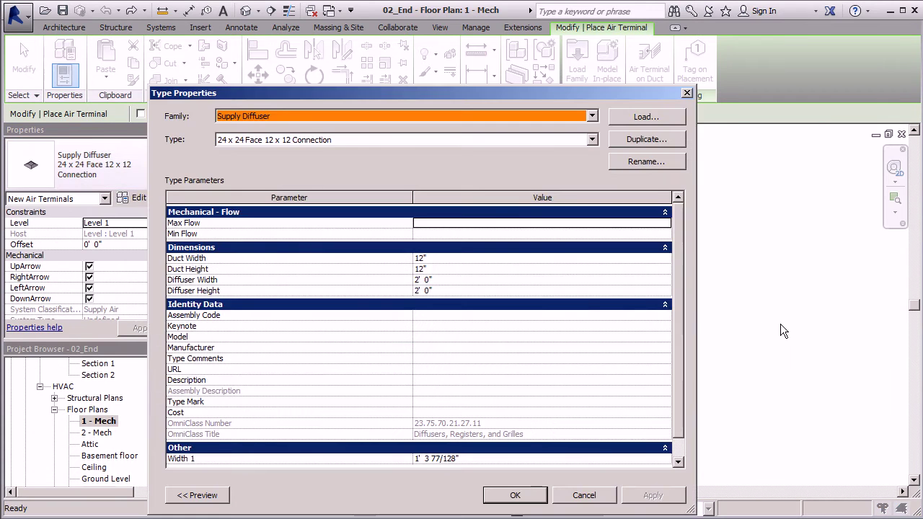
# Start loading a family and browse the US Imperial library to Mechanical, MEP, Air-Side Components, Air Terminals
pyautogui.click(627, 116)
pyautogui.moveTo(619, 185); pyautogui.dragTo(617, 238)
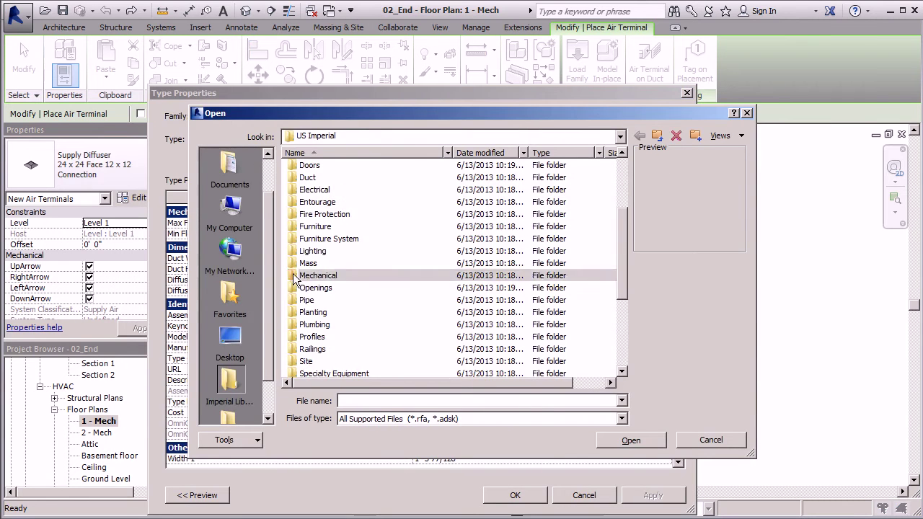
pyautogui.doubleClick(295, 277)
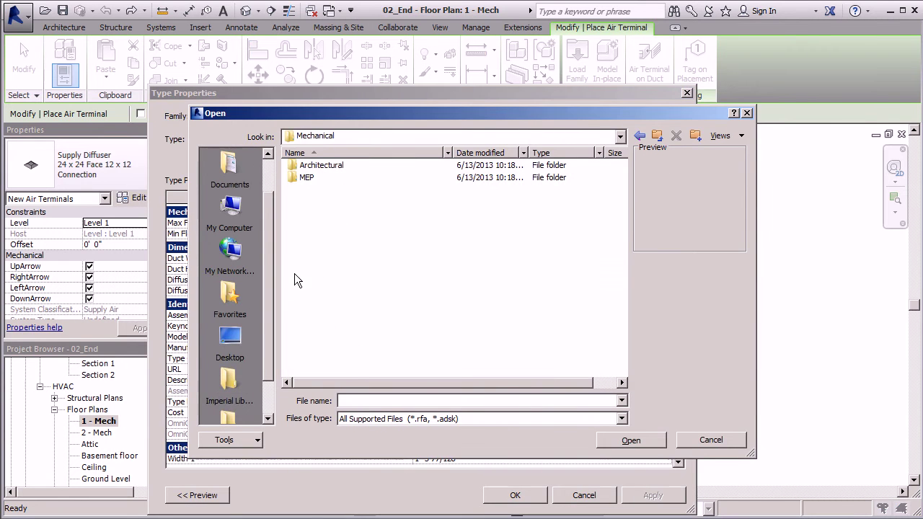
pyautogui.doubleClick(295, 181)
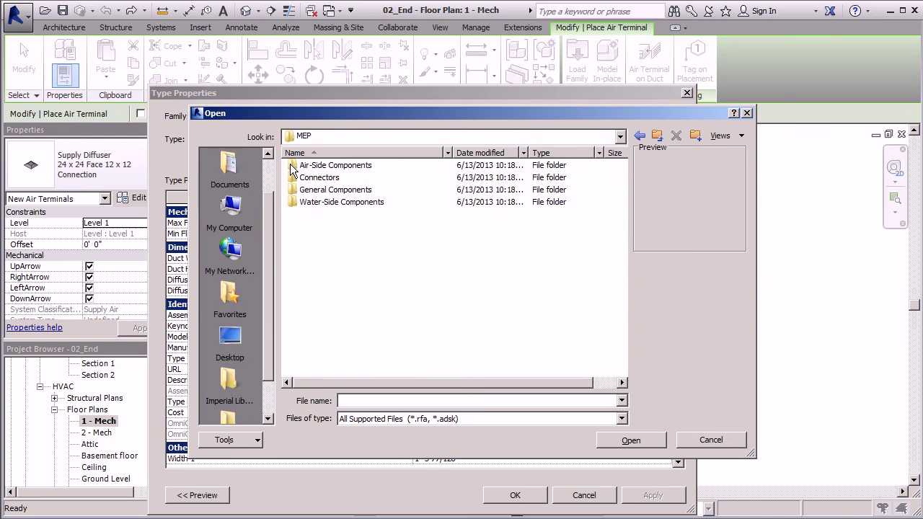
pyautogui.doubleClick(290, 164)
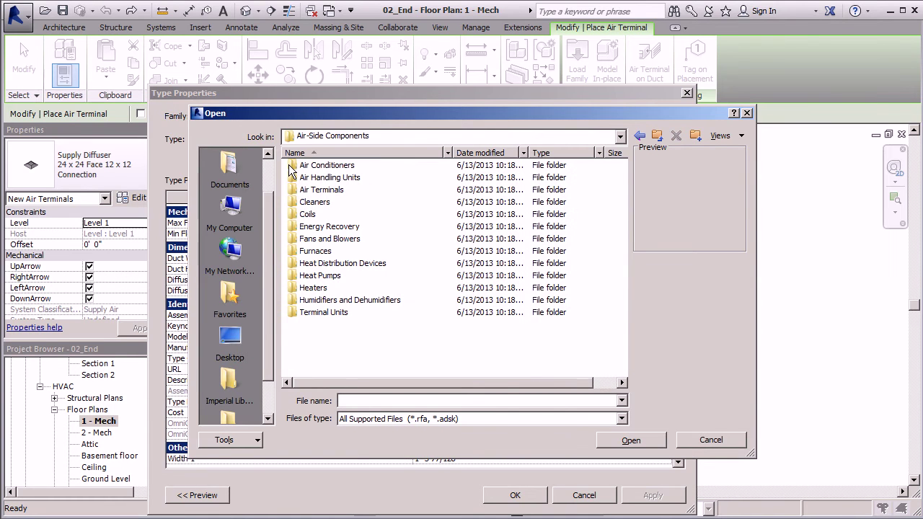
pyautogui.doubleClick(293, 192)
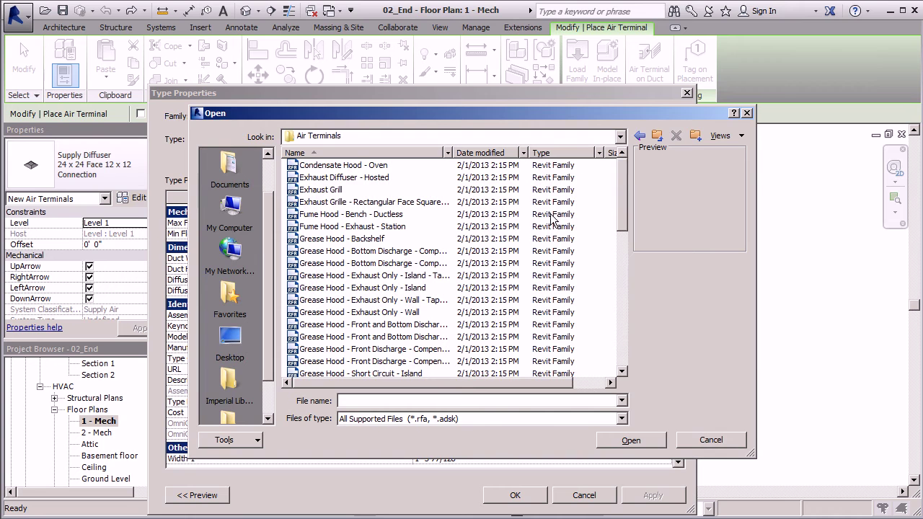
# Load the Supply Register - Rectangular - Floor Mounted family and accept its 6"x4" type for placement
pyautogui.moveTo(621, 175); pyautogui.dragTo(618, 328)
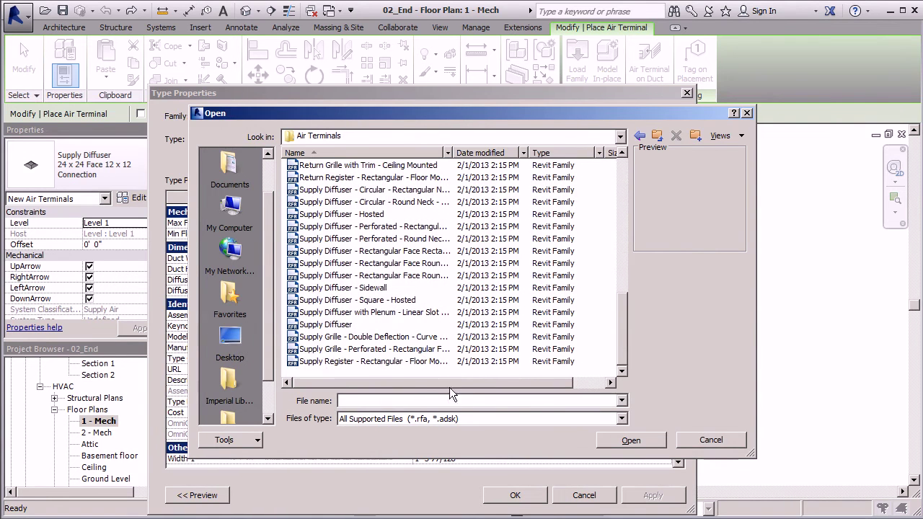
pyautogui.click(416, 362)
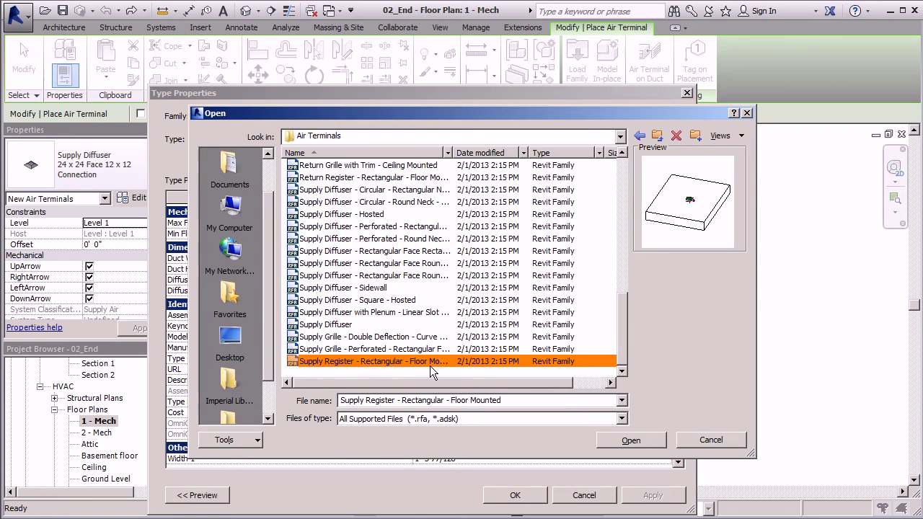
pyautogui.click(632, 440)
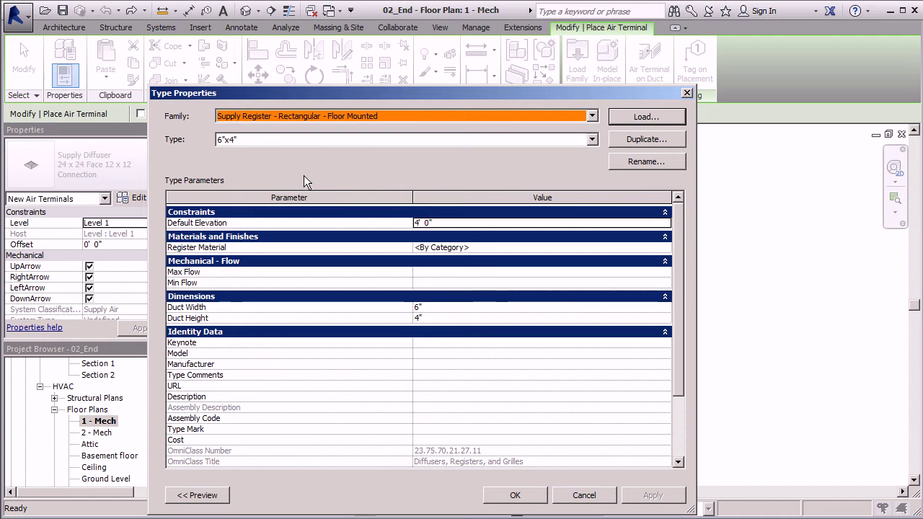
pyautogui.click(530, 496)
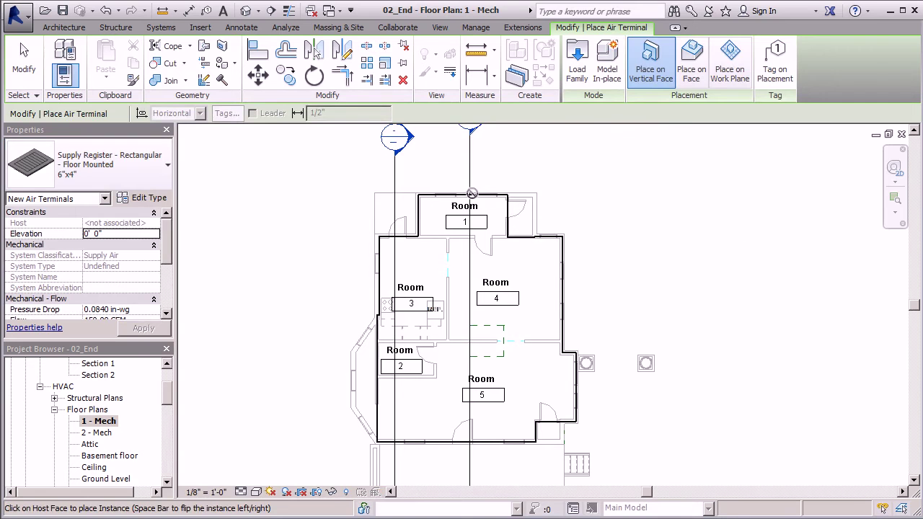
# Place a floor register on the Level 1 work plane in Room 1, by the exterior wall between the two windows
pyautogui.click(729, 79)
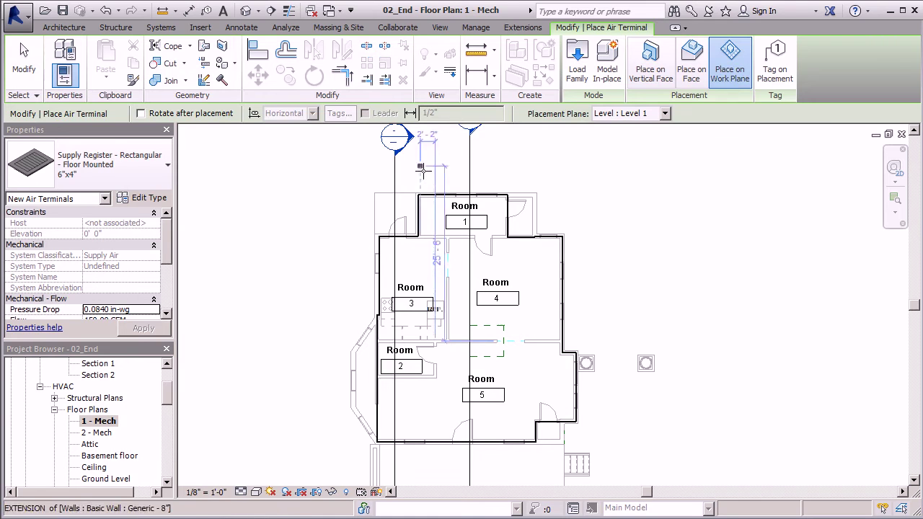
pyautogui.scroll(3, 433, 198)
pyautogui.scroll(-3, 415, 189)
pyautogui.scroll(5, 415, 189)
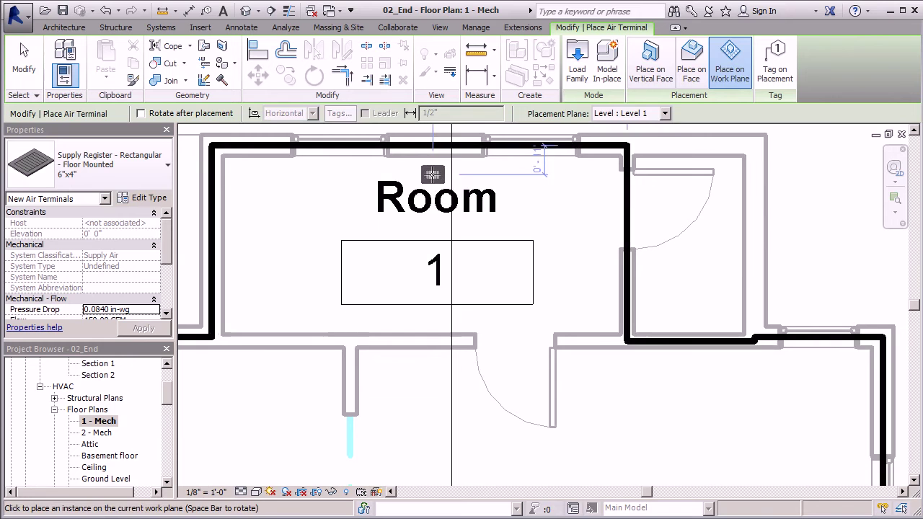
pyautogui.scroll(-5, 426, 162)
pyautogui.scroll(-2, 426, 148)
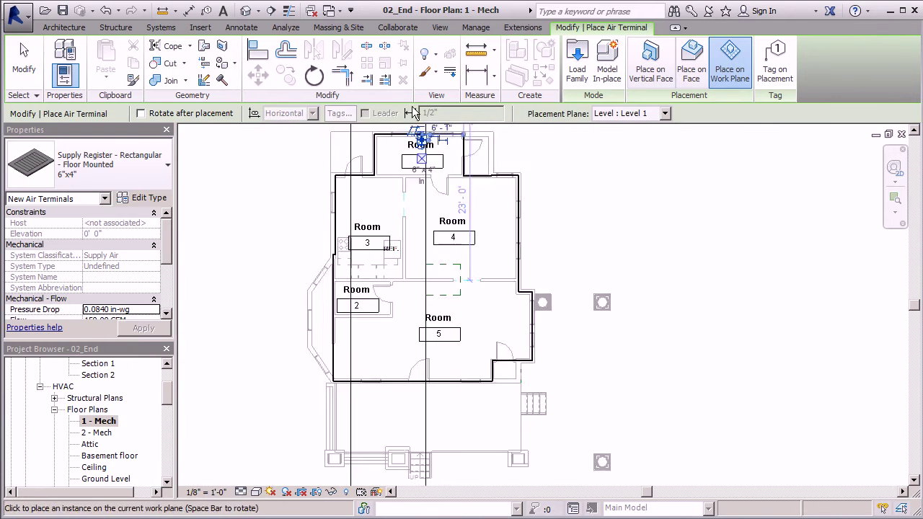
# Place two floor registers in Room 5 along the front exterior wall, one on each side of the entrance door
pyautogui.scroll(6, 462, 360)
pyautogui.scroll(2, 505, 409)
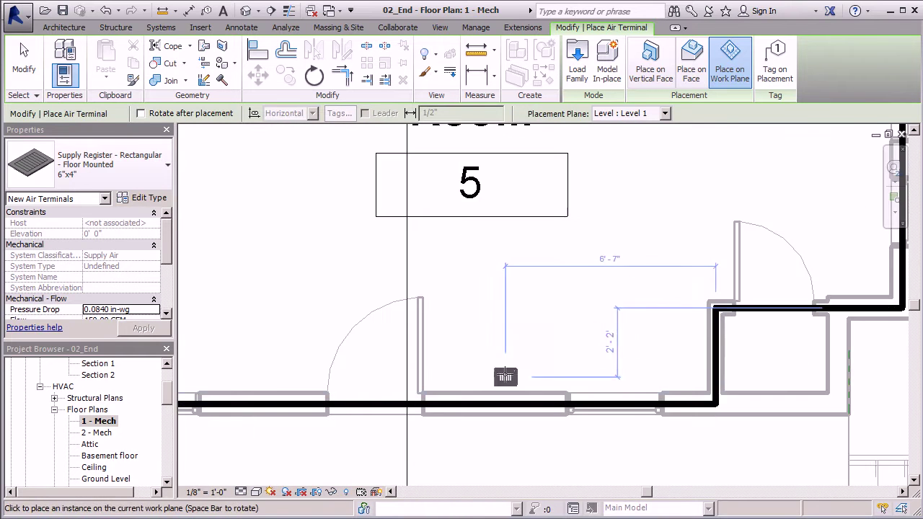
pyautogui.scroll(-2, 499, 320)
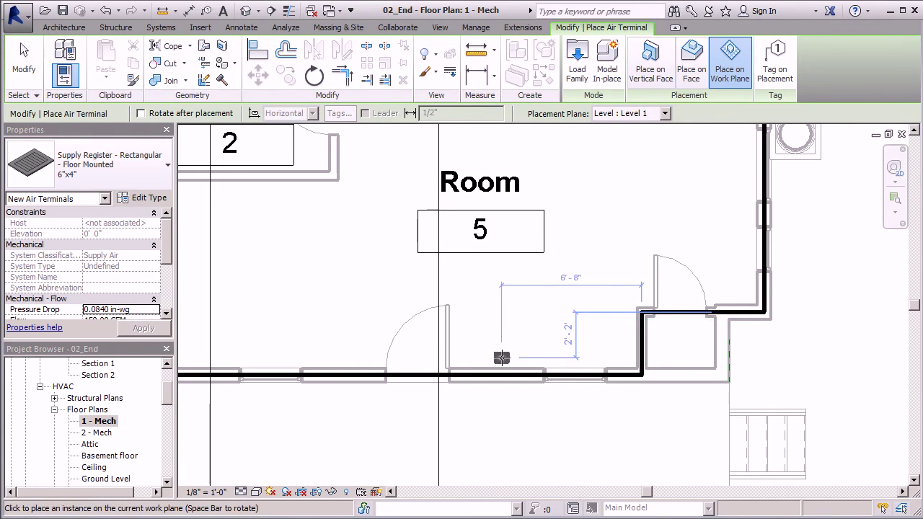
pyautogui.click(511, 360)
pyautogui.scroll(-2, 652, 303)
pyautogui.scroll(3, 389, 337)
pyautogui.scroll(-5, 384, 339)
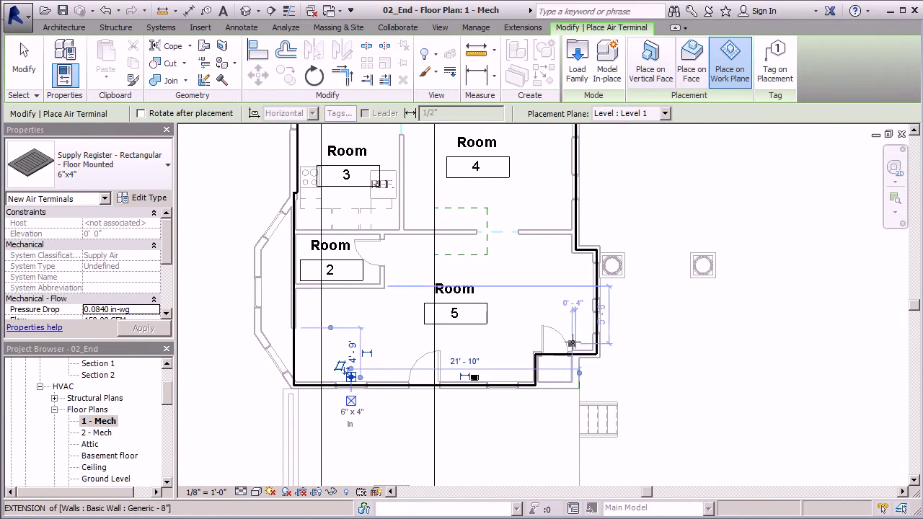
# Place a floor register between the two side windows of Room 5, about 1'-1" from the exterior wall line
pyautogui.scroll(4, 579, 320)
pyautogui.scroll(-2, 532, 290)
pyautogui.scroll(3, 529, 288)
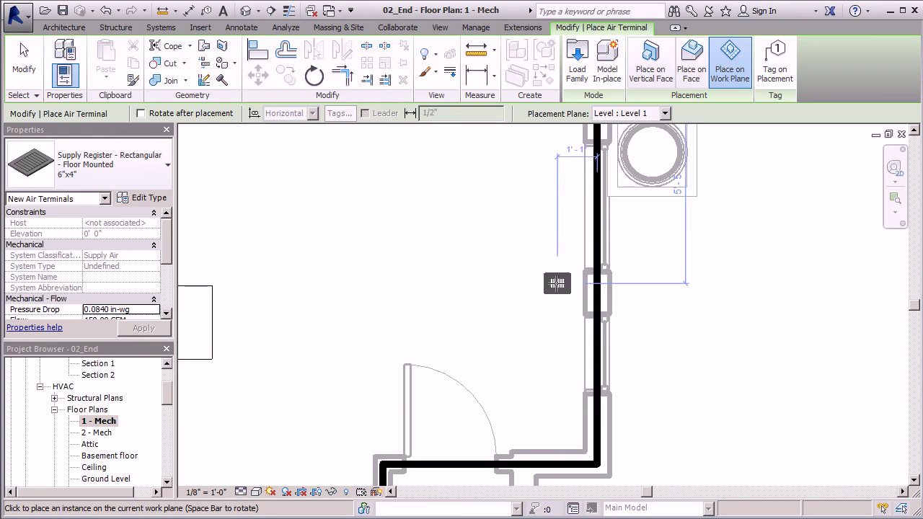
pyautogui.click(556, 283)
pyautogui.click(24, 61)
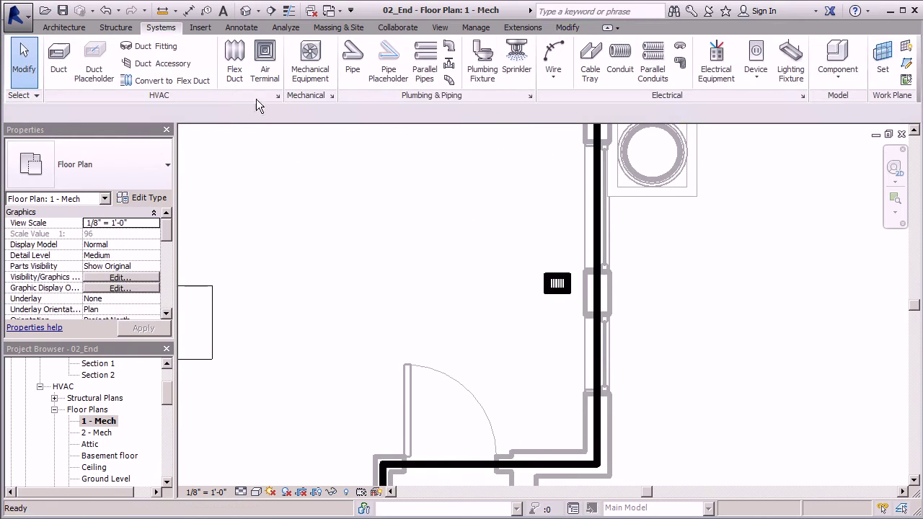
# Rotate the register by the side windows of Room 5 by 90 degrees so it runs parallel to the wall
pyautogui.click(556, 282)
pyautogui.press('r')
pyautogui.press('o')
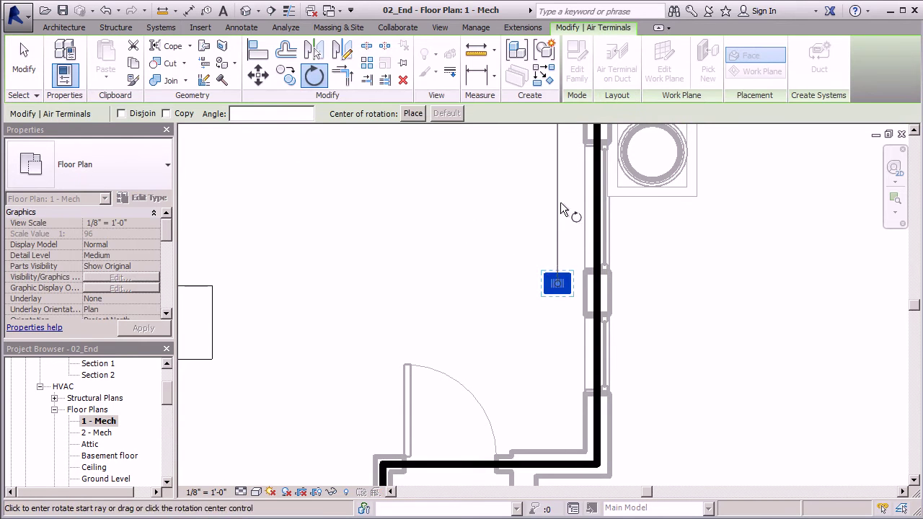
pyautogui.click(559, 200)
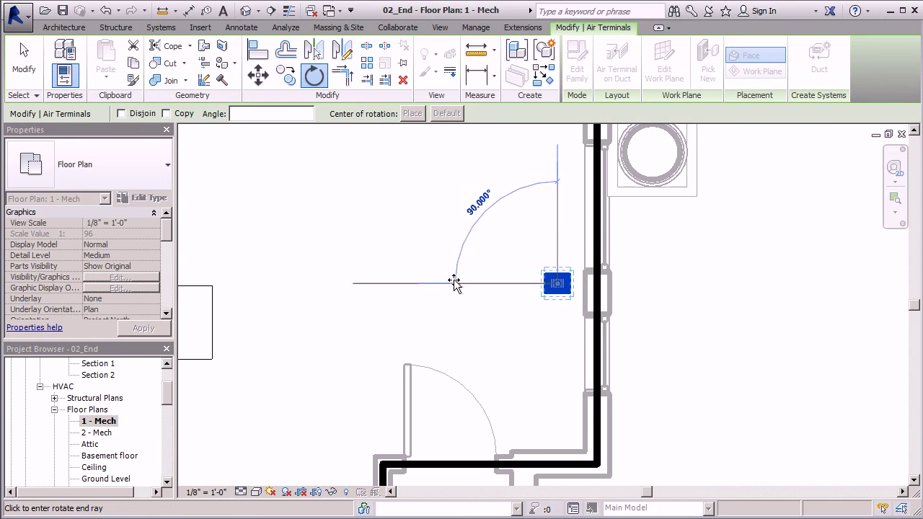
pyautogui.click(456, 284)
pyautogui.click(32, 73)
# Copy the rotated register from Room 5 to the side exterior wall of Room 4, near the upper window
pyautogui.scroll(-3, 472, 405)
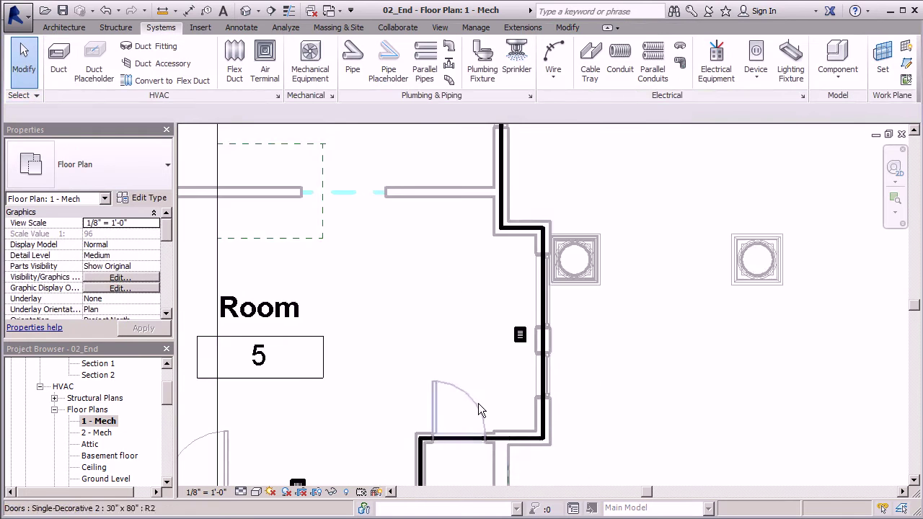
pyautogui.click(525, 348)
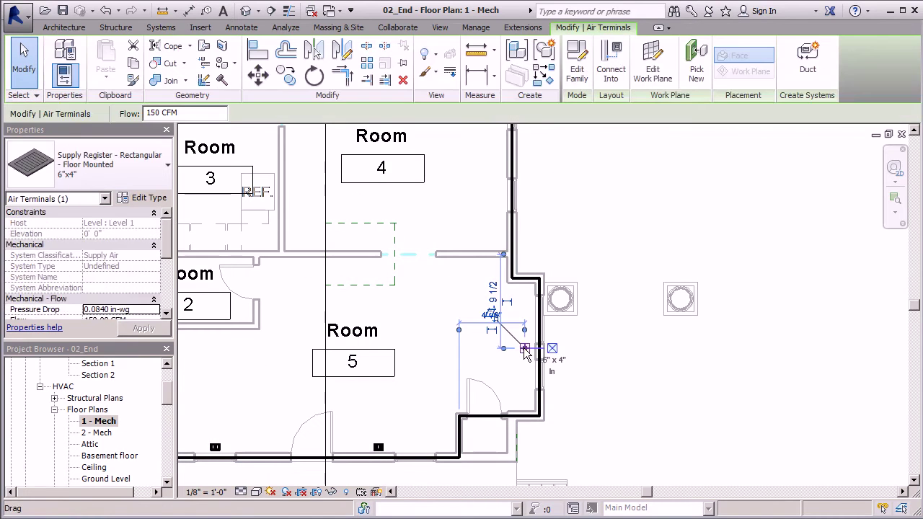
pyautogui.click(286, 75)
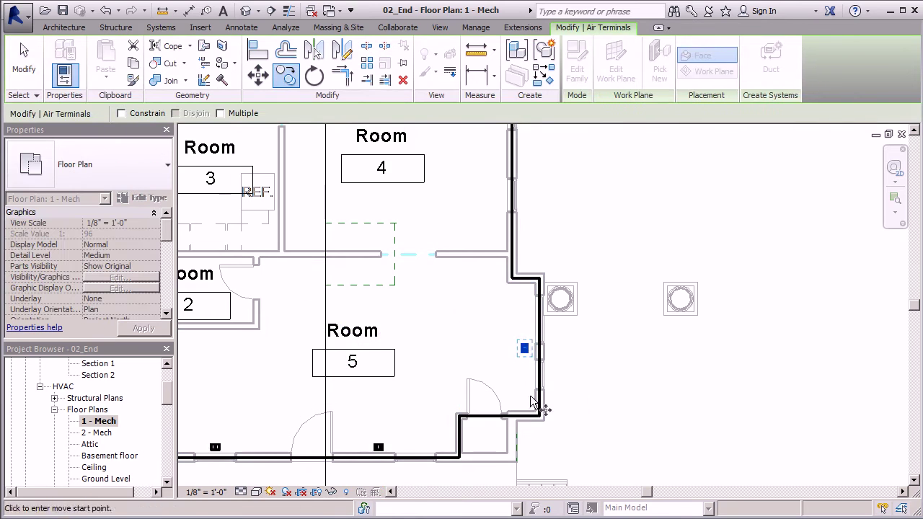
pyautogui.scroll(-3, 530, 353)
pyautogui.click(735, 390)
pyautogui.scroll(4, 510, 245)
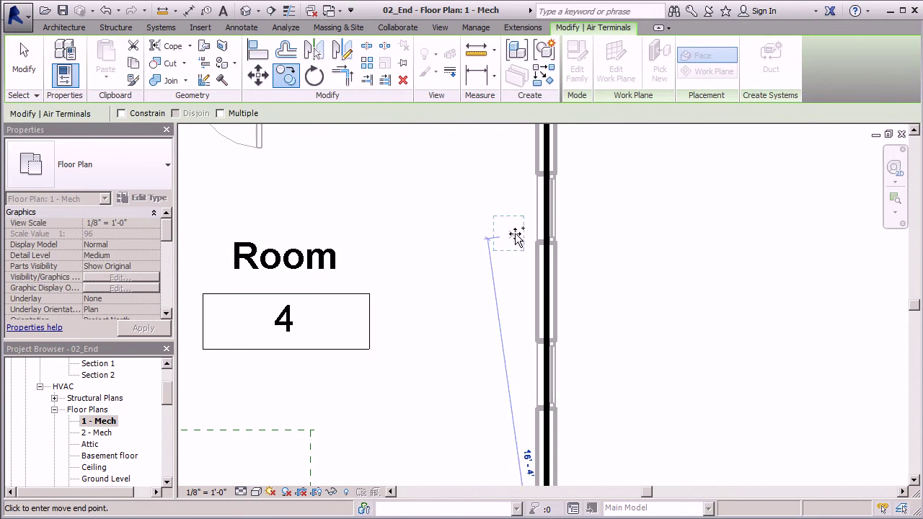
pyautogui.click(512, 228)
pyautogui.scroll(-5, 560, 266)
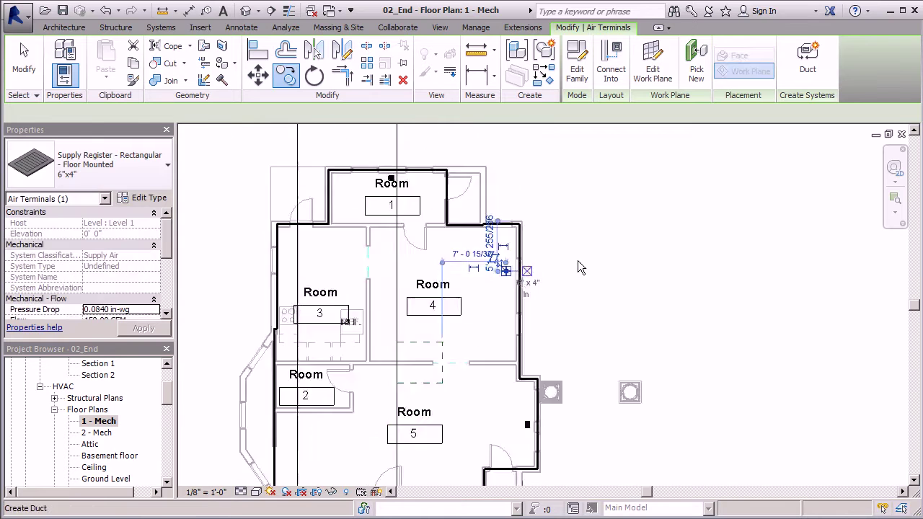
pyautogui.click(24, 81)
# Copy the floor register from Room 4 to the exterior wall side of Room 3, just above the stove
pyautogui.scroll(5, 552, 243)
pyautogui.click(553, 238)
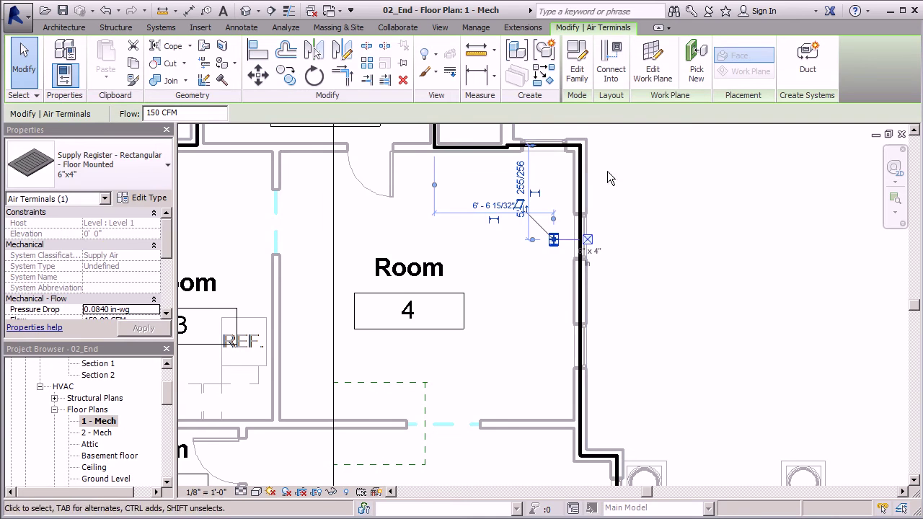
pyautogui.scroll(-3, 699, 225)
pyautogui.scroll(4, 329, 260)
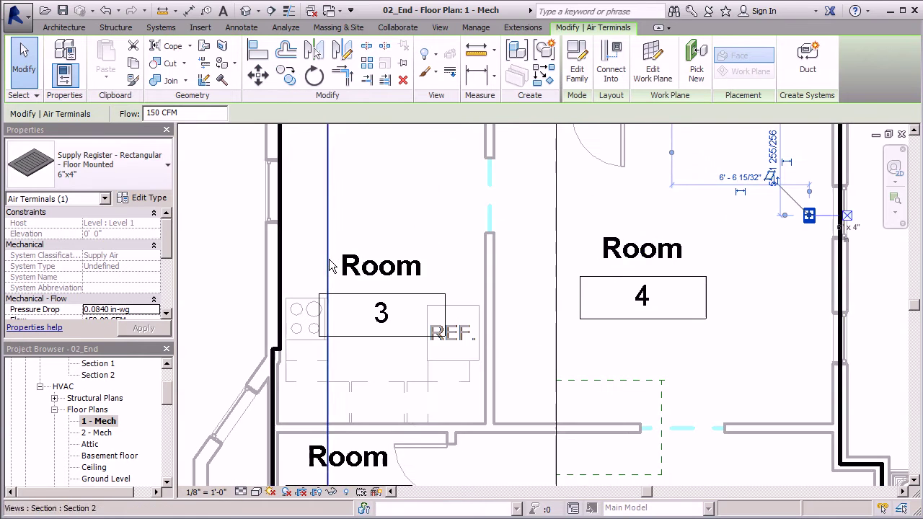
pyautogui.click(286, 75)
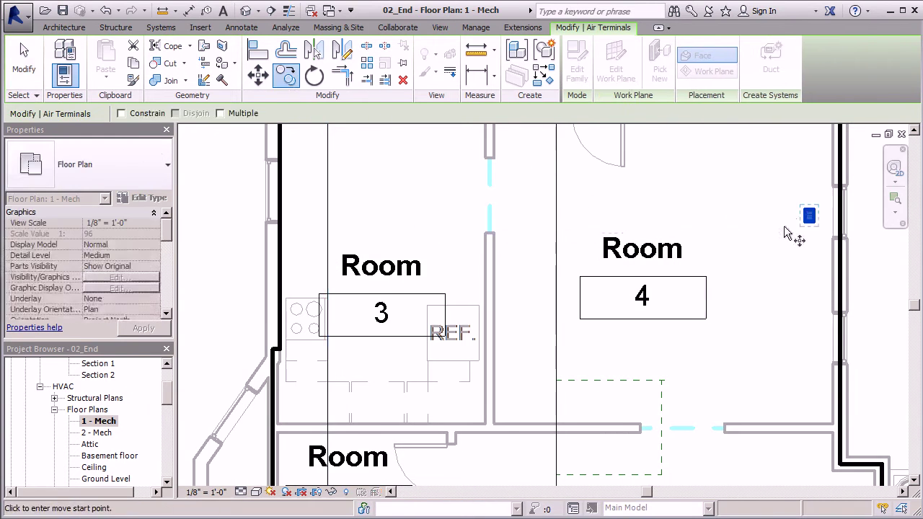
pyautogui.click(809, 216)
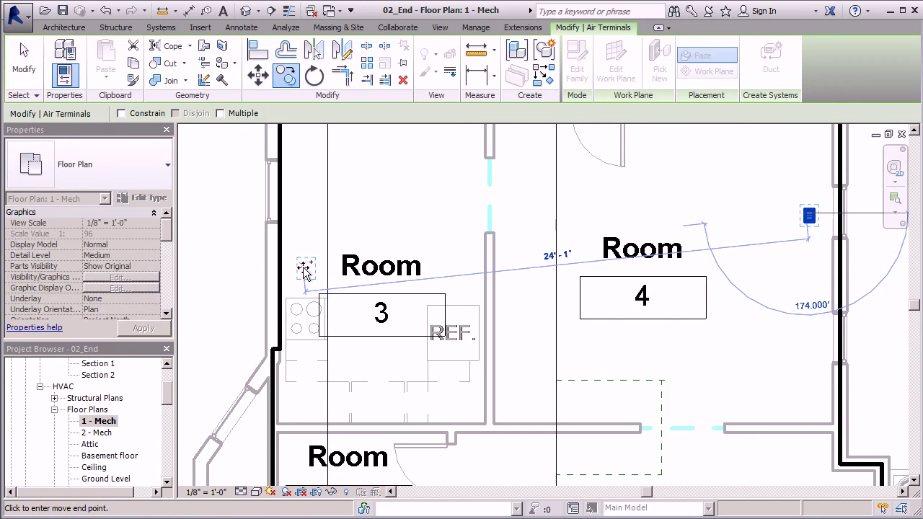
pyautogui.click(303, 261)
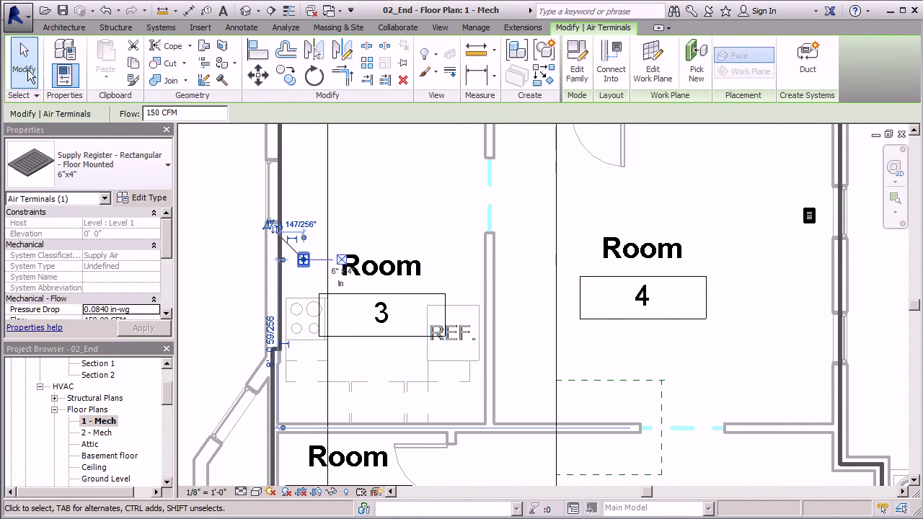
pyautogui.press('Escape')
pyautogui.scroll(-5, 398, 350)
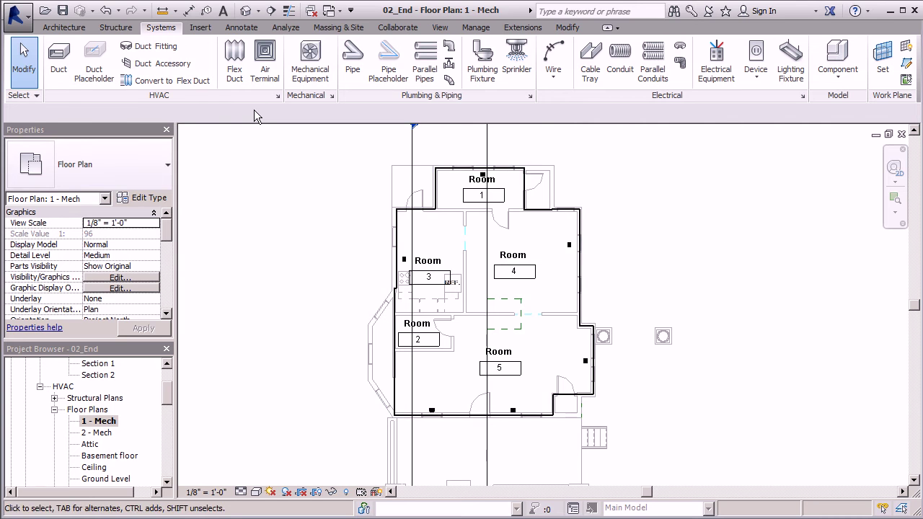
# Start placing mechanical equipment with the Air Handling Unit - Split System - Vertical family, type 03
pyautogui.click(310, 69)
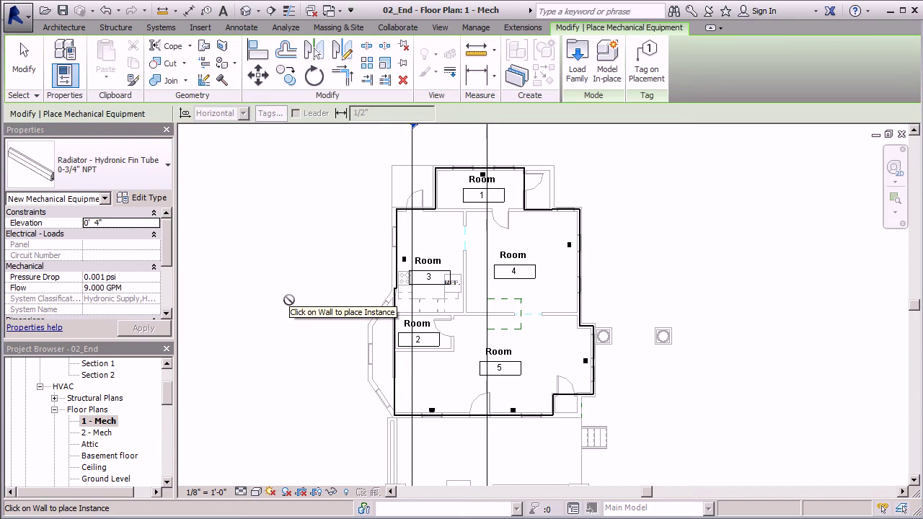
pyautogui.click(168, 164)
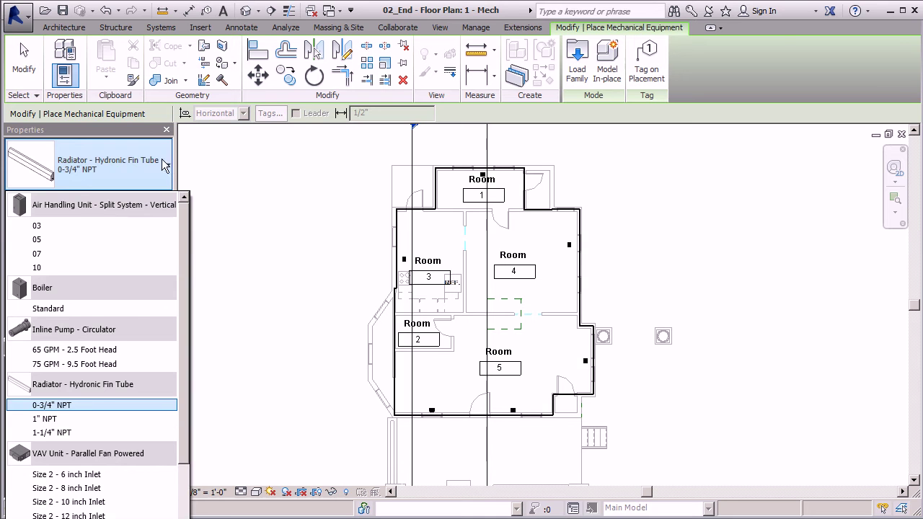
pyautogui.click(51, 229)
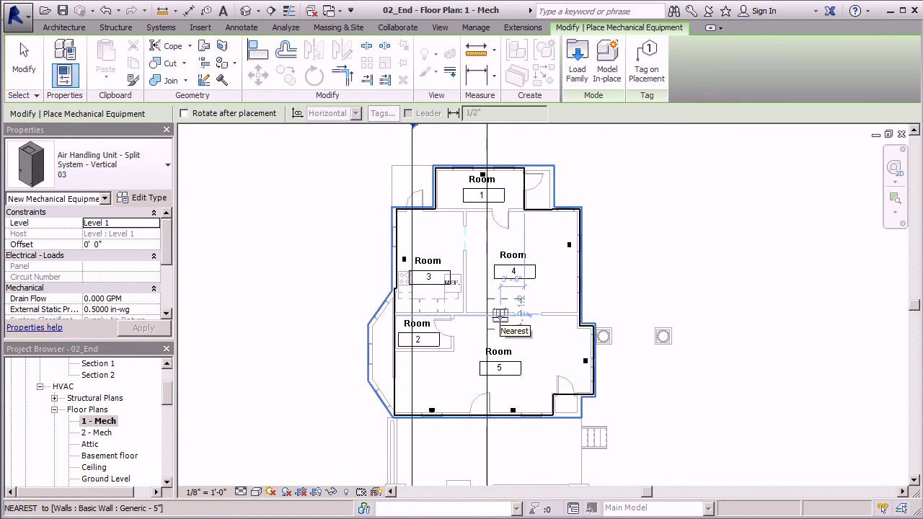
# Set the unit's level to Basement floor and place it on the wall between Rooms 4 and 5, inside the dashed green rectangle
pyautogui.scroll(3, 500, 316)
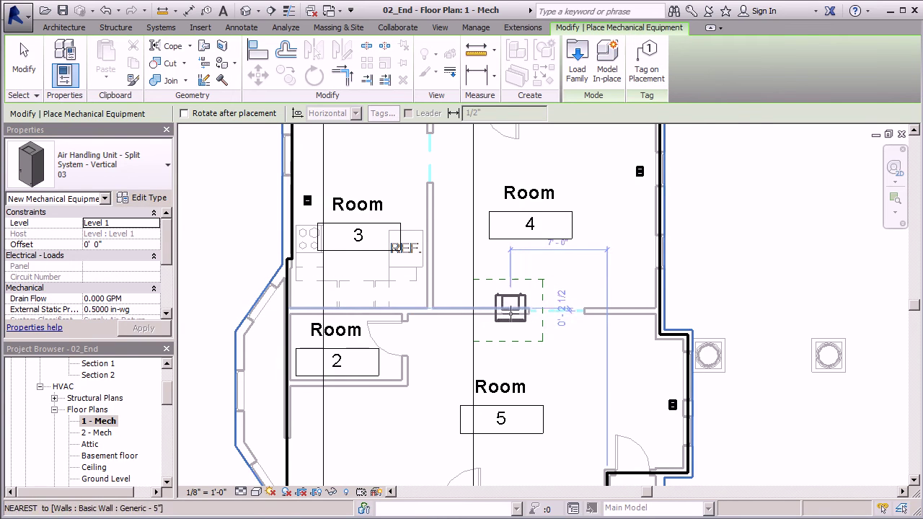
pyautogui.click(159, 226)
pyautogui.click(154, 224)
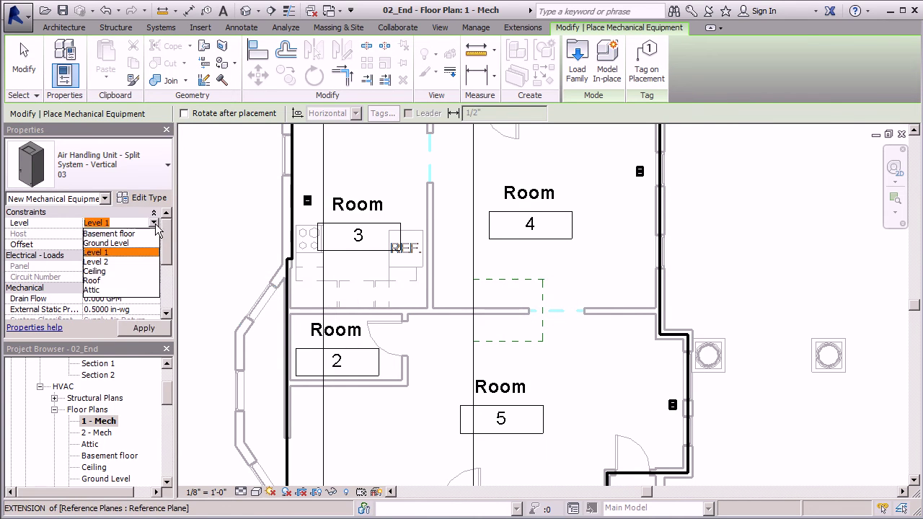
pyautogui.click(130, 235)
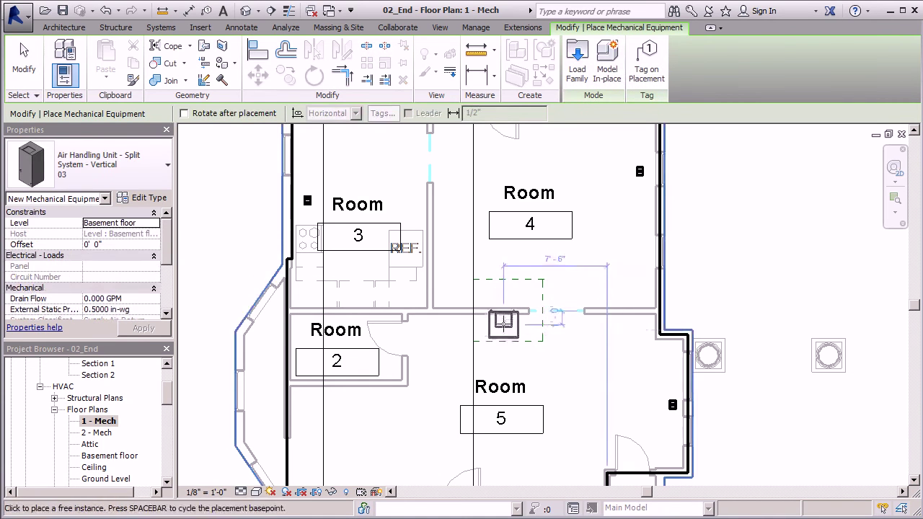
pyautogui.press('Escape')
pyautogui.press('Escape')
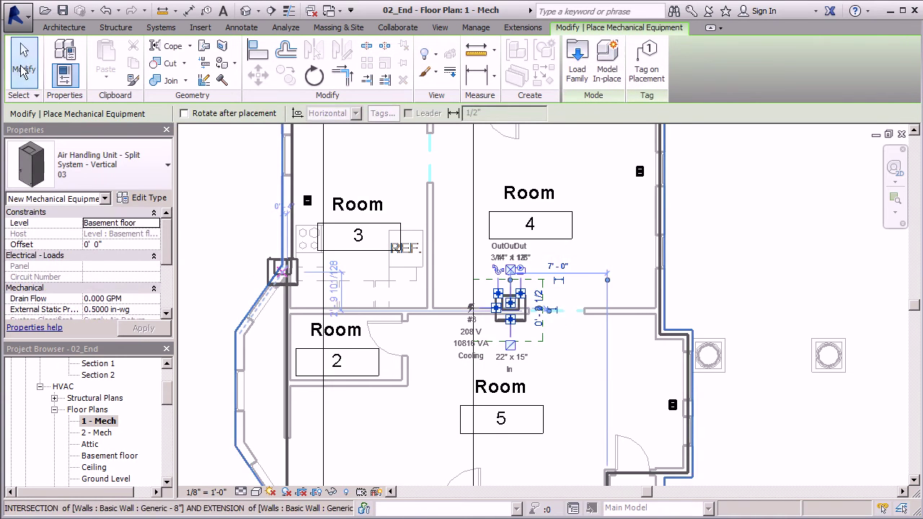
# Open the Section 1 view and select the air handling unit standing on Level 1
pyautogui.moveTo(166, 396)
pyautogui.mouseDown()
pyautogui.moveTo(168, 428)
pyautogui.moveTo(166, 388)
pyautogui.mouseUp()
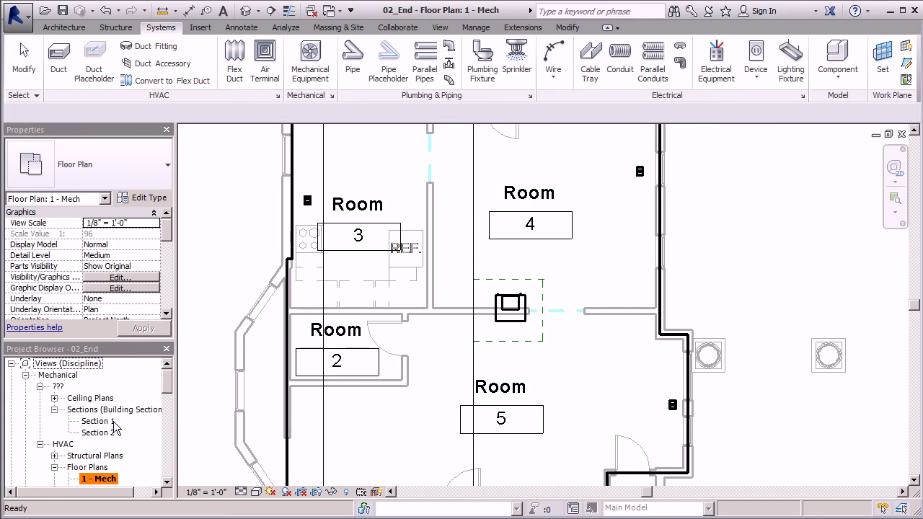
pyautogui.doubleClick(107, 425)
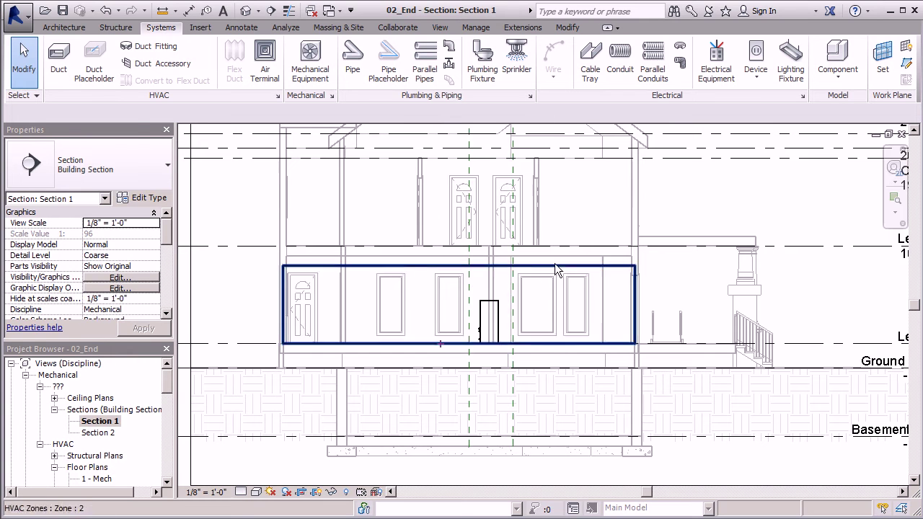
pyautogui.click(500, 312)
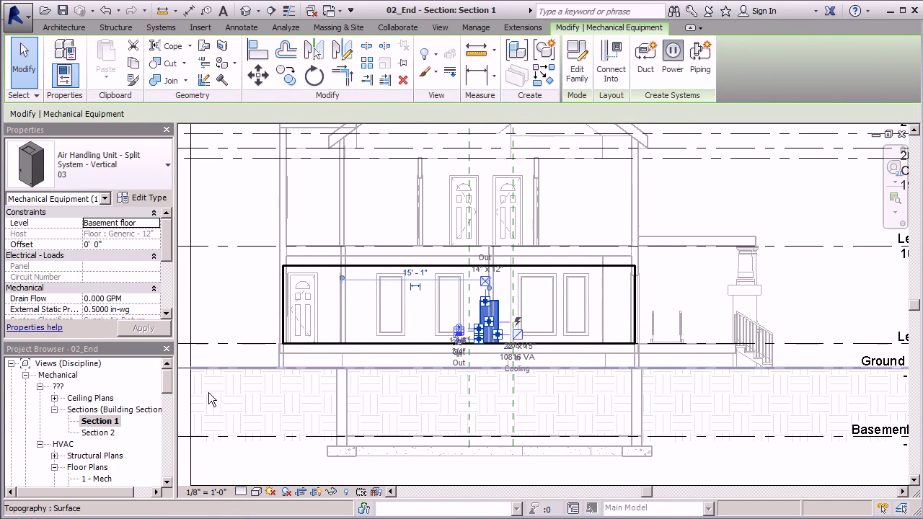
# Set the air handling unit's offset to -9' 0" to lower it towards the basement
pyautogui.click(96, 245)
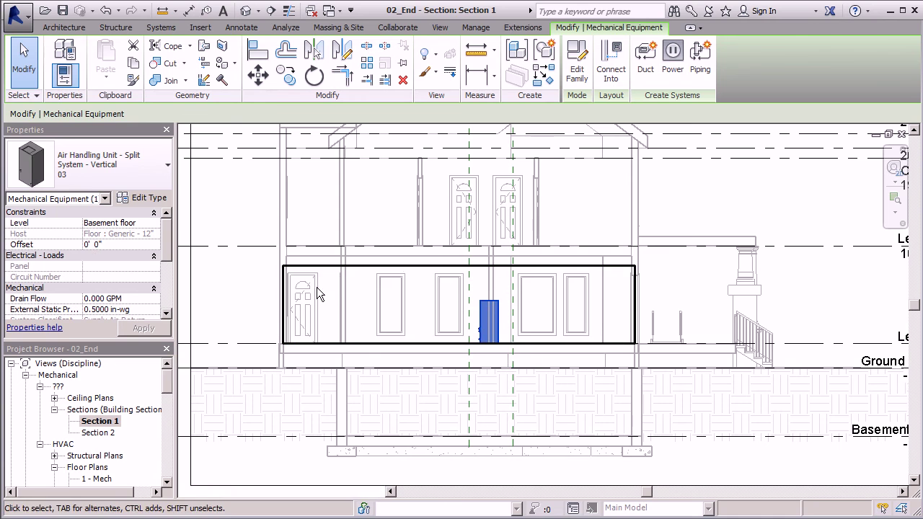
pyautogui.scroll(-1, 324, 301)
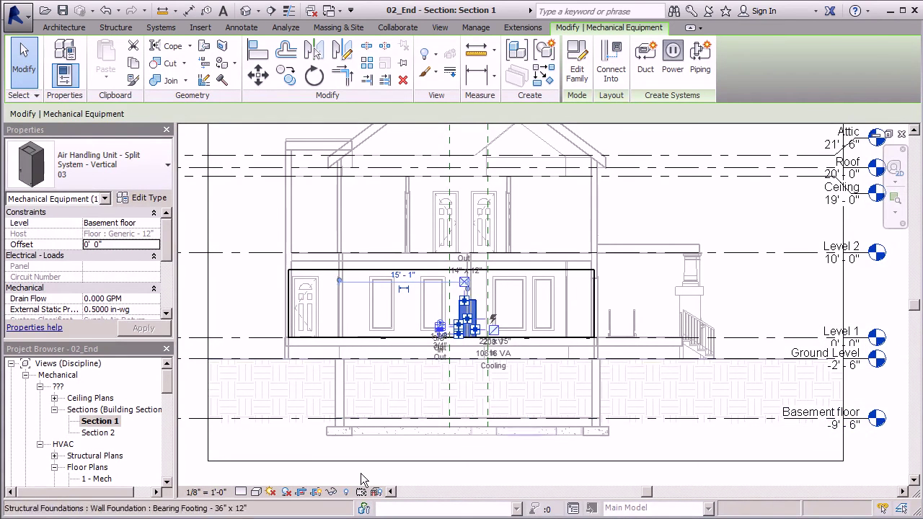
pyautogui.scroll(2, 526, 339)
pyautogui.scroll(1, 527, 339)
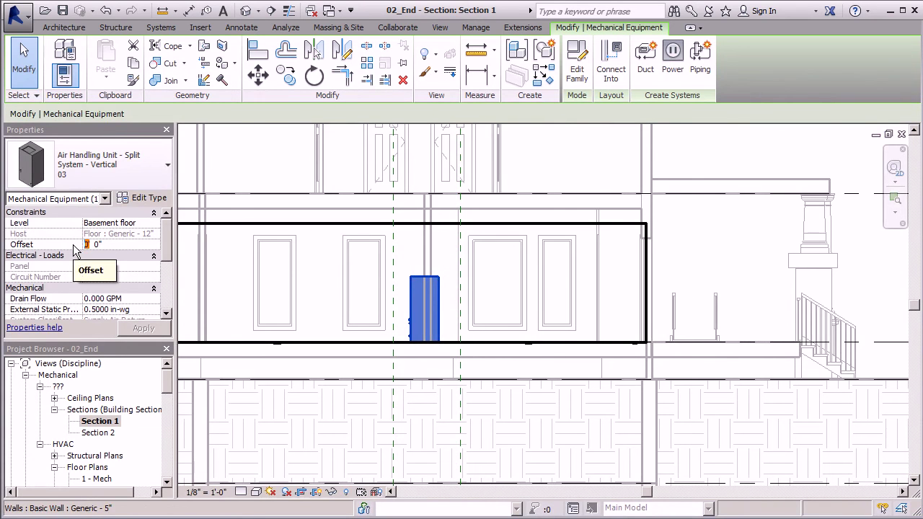
pyautogui.write('-9')
pyautogui.press('Return')
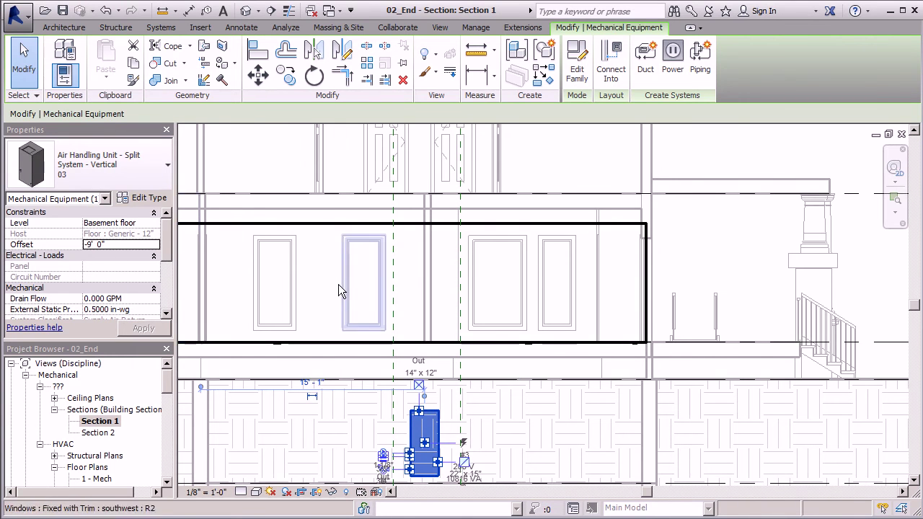
# Set the air handling unit's offset to -9' 6" so it sits on the Basement floor level
pyautogui.scroll(-2, 230, 254)
pyautogui.scroll(5, 230, 254)
pyautogui.click(95, 243)
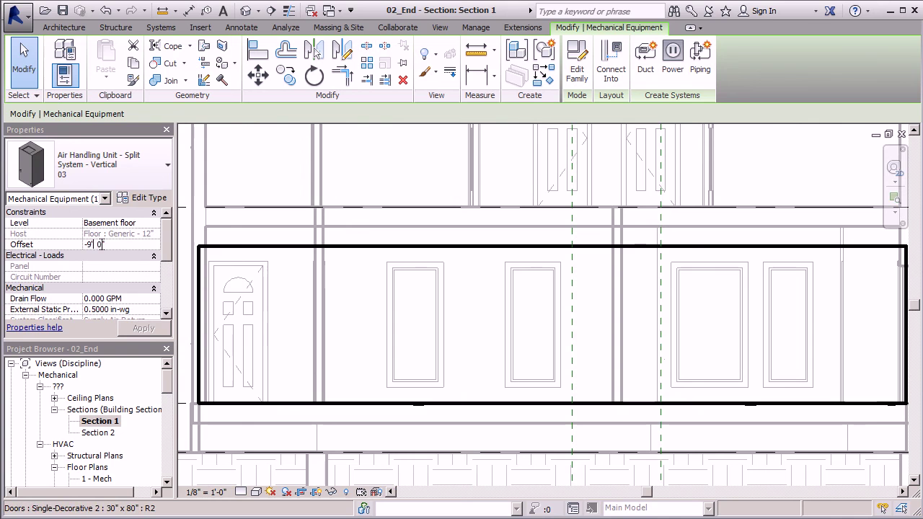
pyautogui.write('6')
pyautogui.click(144, 328)
pyautogui.scroll(-5, 230, 273)
pyautogui.scroll(4, 432, 443)
pyautogui.press('Escape')
pyautogui.scroll(1, 424, 351)
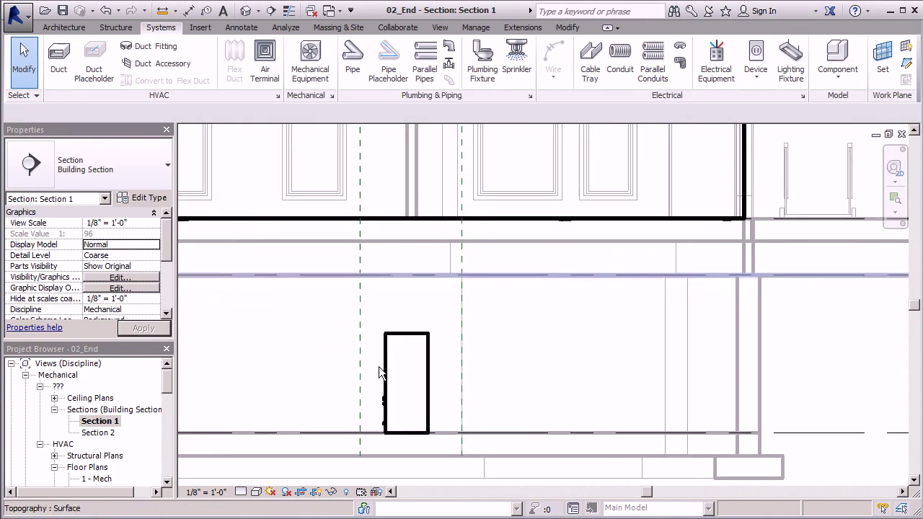
pyautogui.scroll(-2, 447, 389)
pyautogui.scroll(-1, 415, 382)
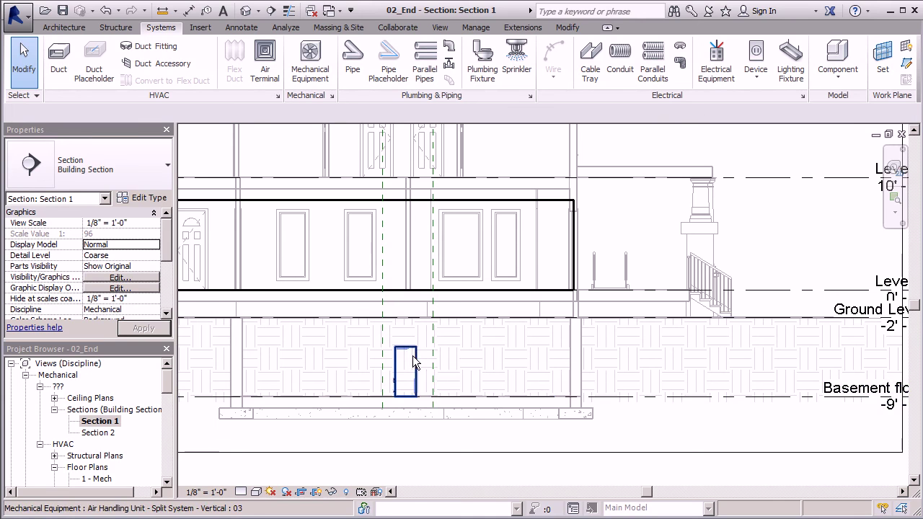
pyautogui.scroll(-1, 413, 356)
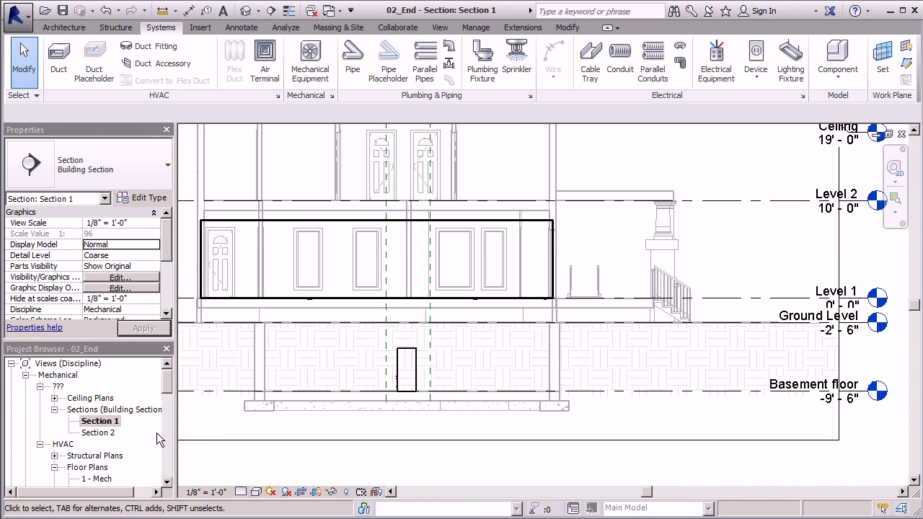
# Return to the 1 - Mech floor plan and open its view range settings
pyautogui.doubleClick(105, 478)
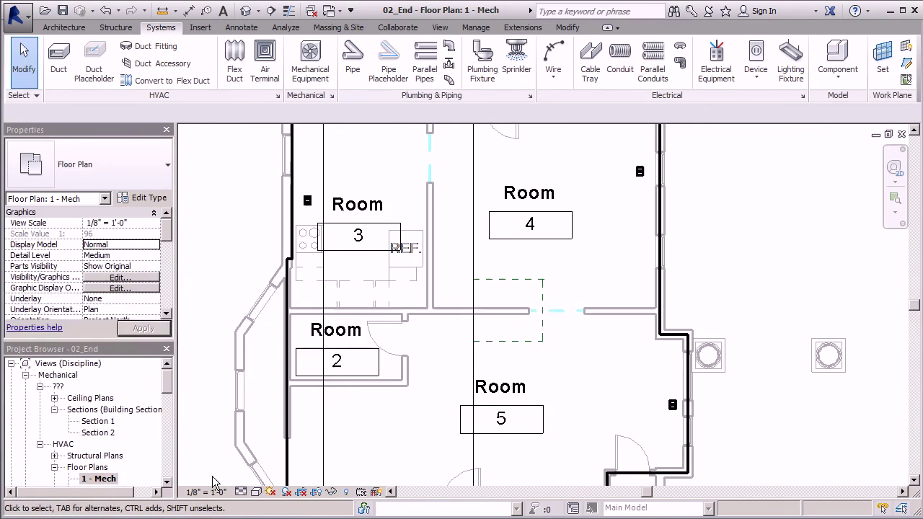
pyautogui.scroll(-3, 397, 247)
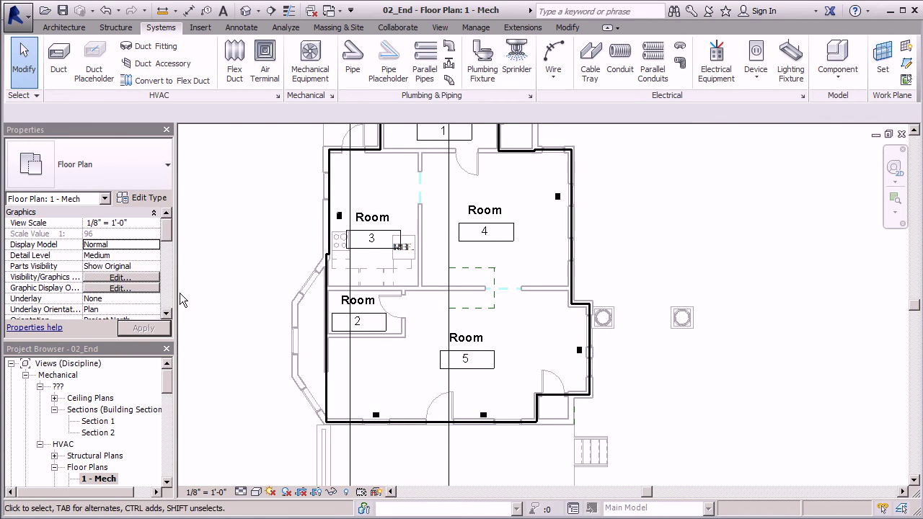
pyautogui.moveTo(166, 236); pyautogui.dragTo(171, 299)
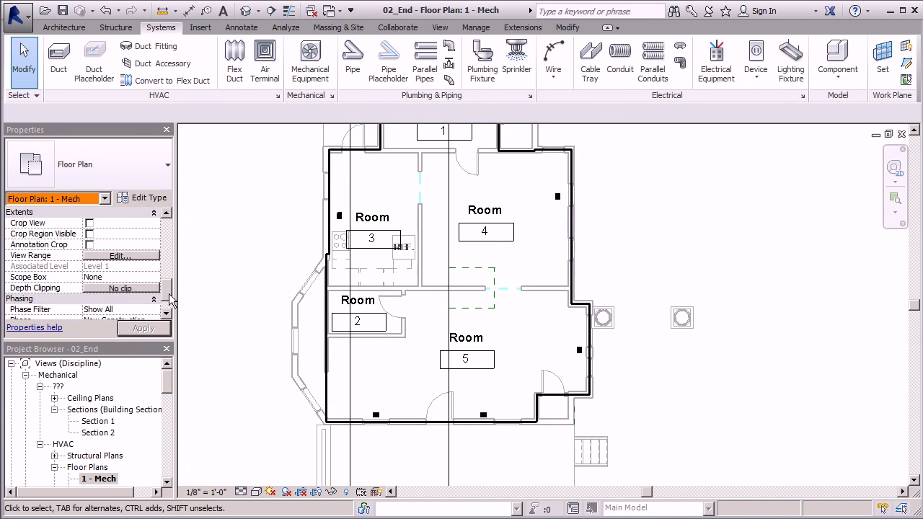
pyautogui.moveTo(167, 285); pyautogui.dragTo(169, 282)
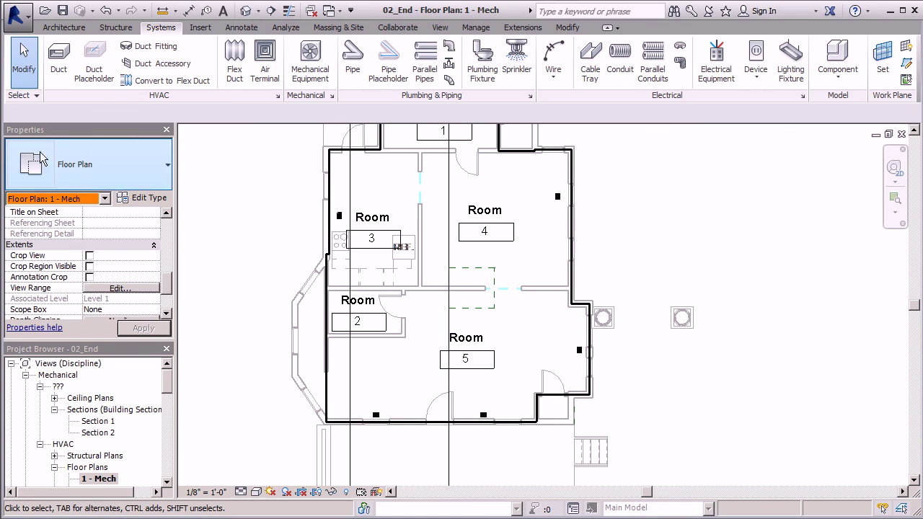
pyautogui.moveTo(166, 285)
pyautogui.mouseDown()
pyautogui.moveTo(167, 277)
pyautogui.moveTo(172, 291)
pyautogui.mouseUp()
pyautogui.click(119, 257)
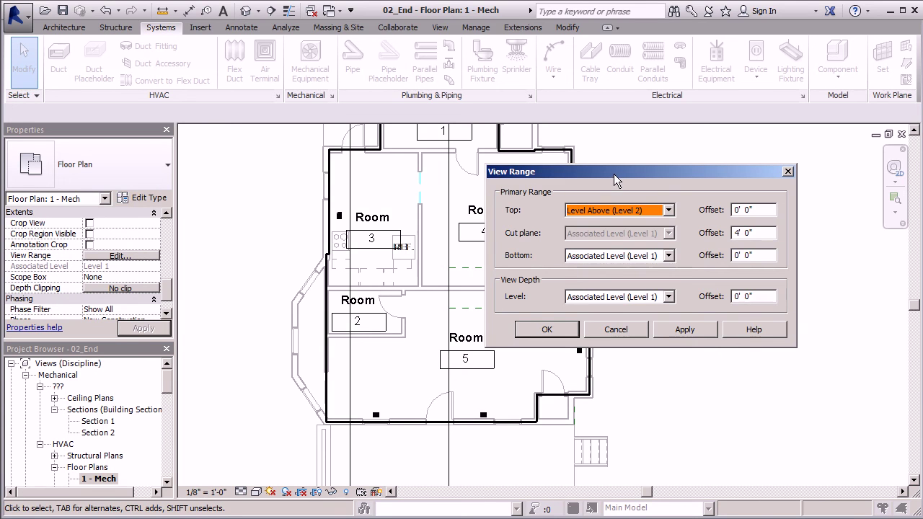
# Set the view depth level of the 1 - Mech plan to Basement floor and apply the view range
pyautogui.click(668, 297)
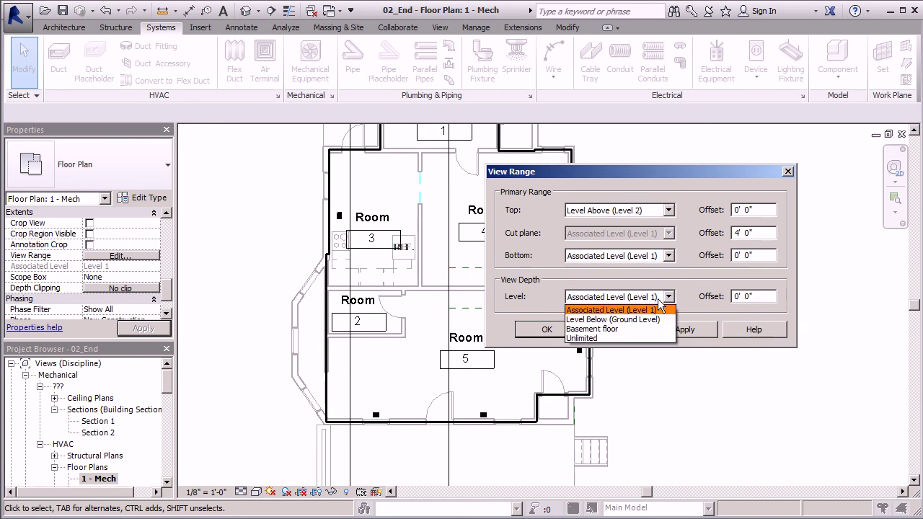
pyautogui.click(611, 333)
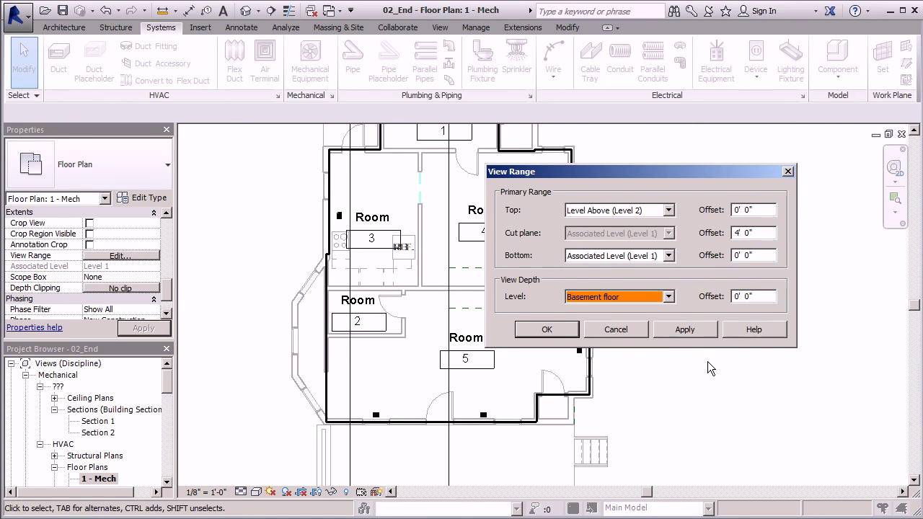
pyautogui.click(689, 331)
pyautogui.click(555, 330)
pyautogui.scroll(3, 449, 284)
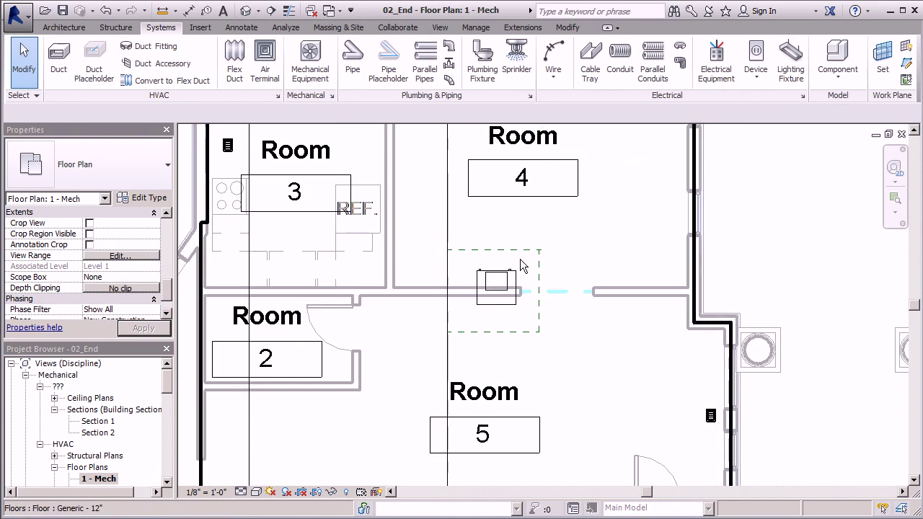
pyautogui.scroll(-2, 416, 310)
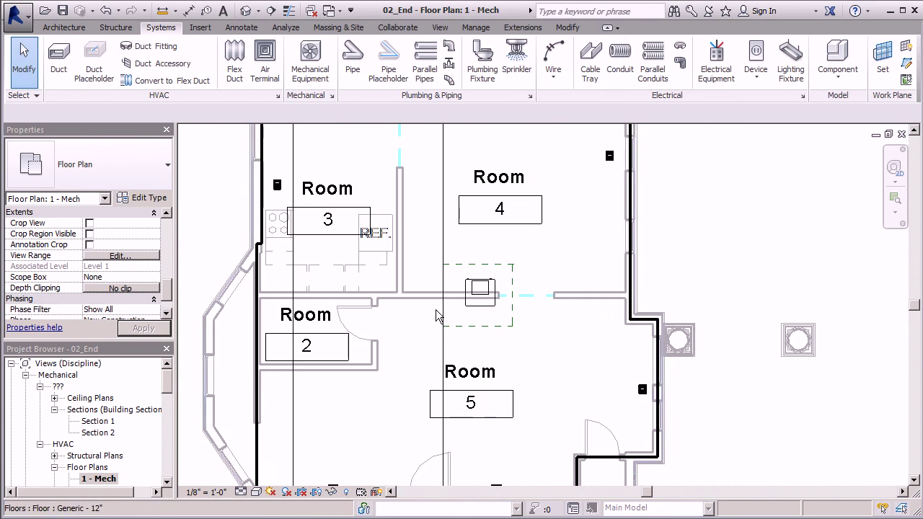
pyautogui.scroll(-2, 339, 383)
pyautogui.scroll(-1, 339, 383)
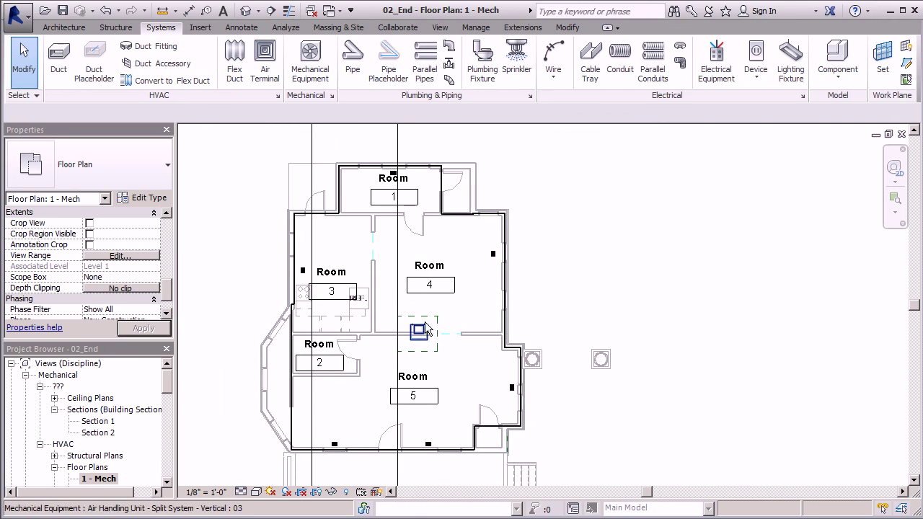